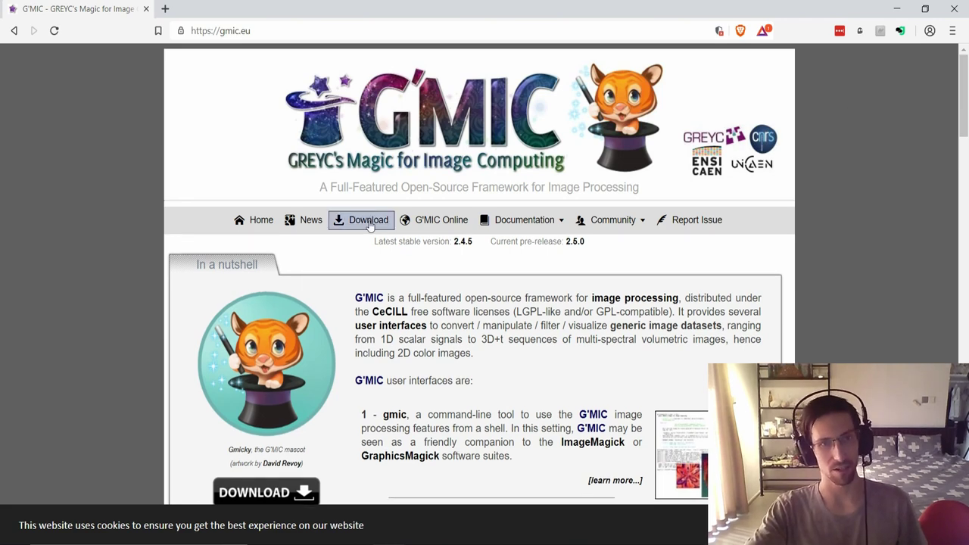
Step: Go to gmic.eu's download page and find the Windows installer for the GIMP 2.10 plug-in
scroll(376, 206, down, 1)
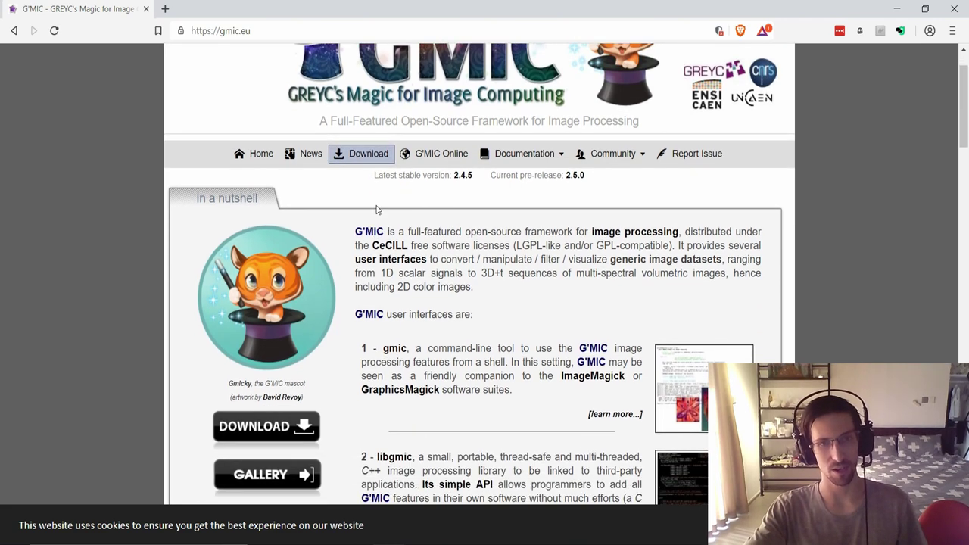
click(286, 428)
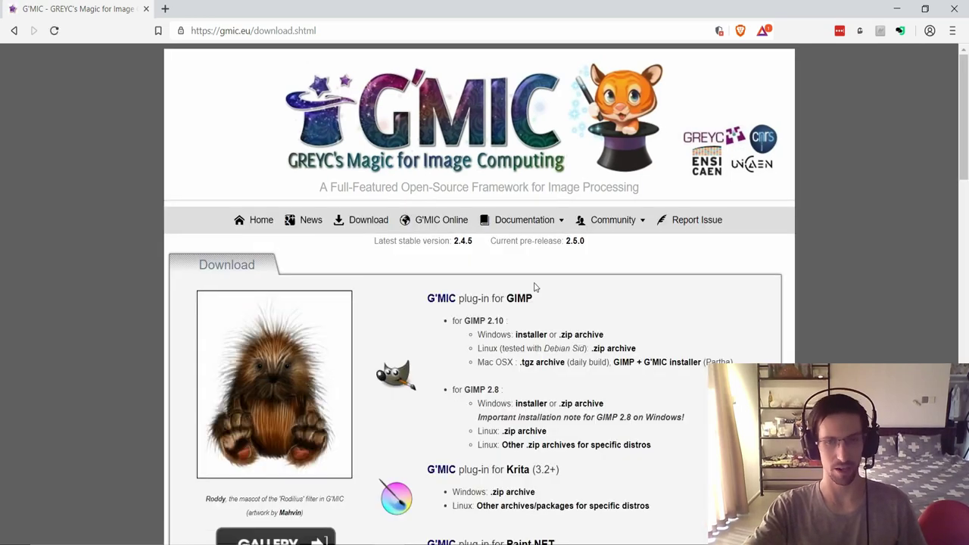
scroll(537, 288, down, 1)
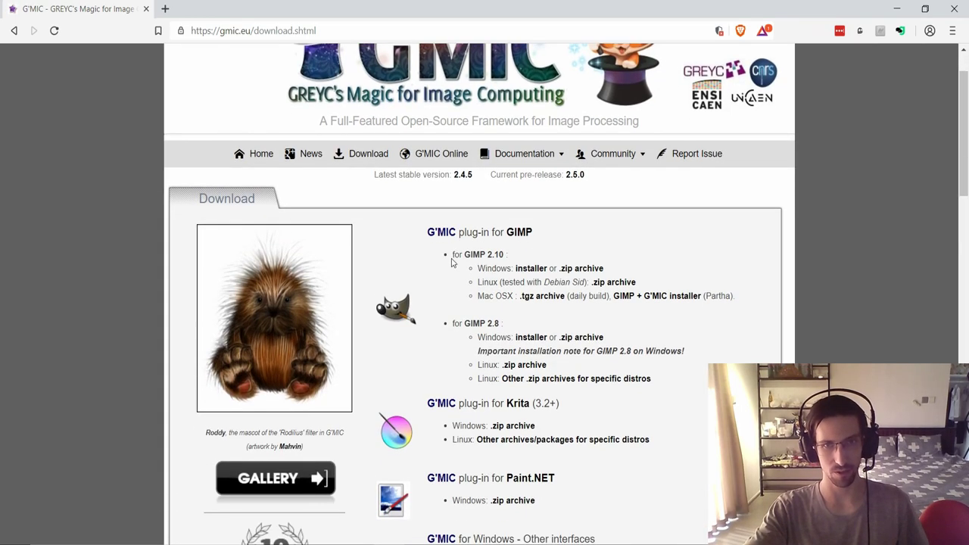
drag(453, 254, 528, 255)
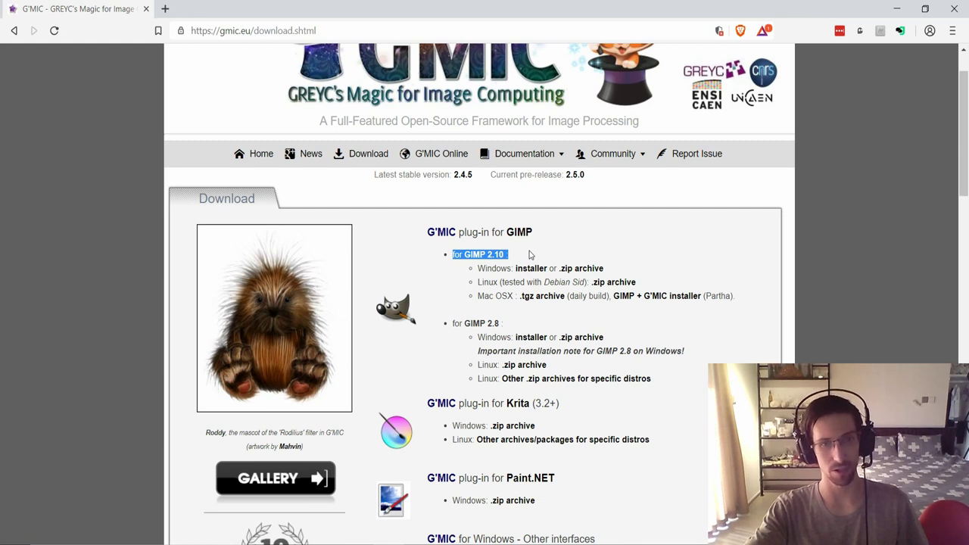
click(529, 255)
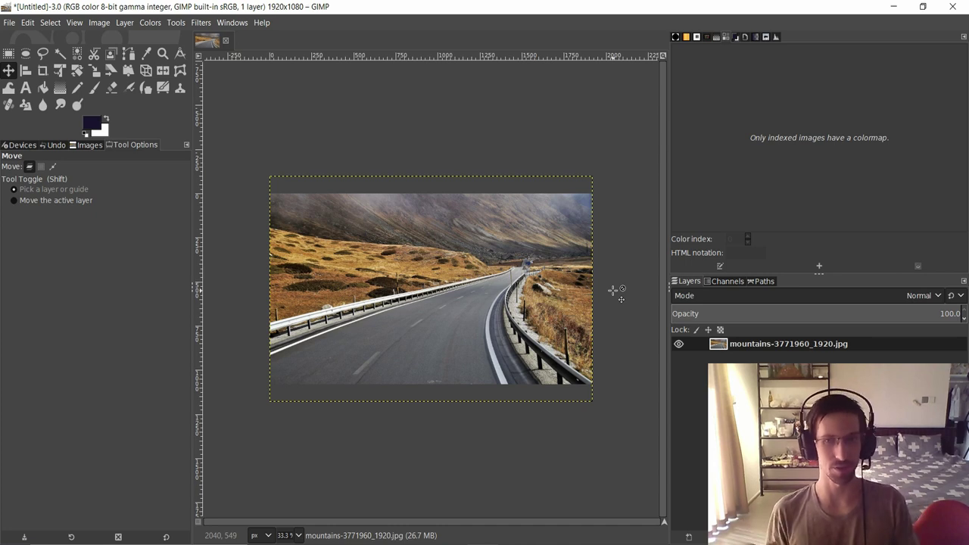
Step: Launch G'MIC-Qt on the photo, moving the window left and enlarging it
click(198, 24)
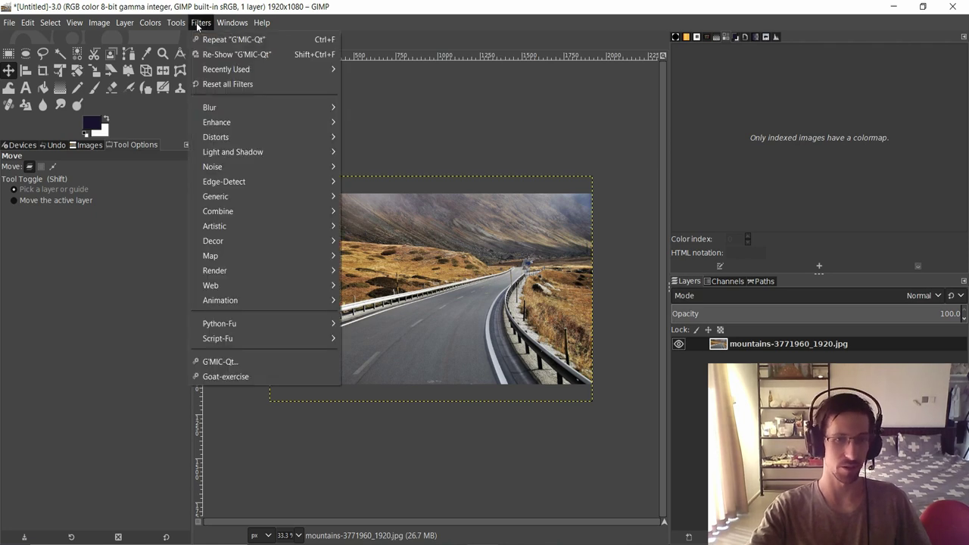
click(251, 361)
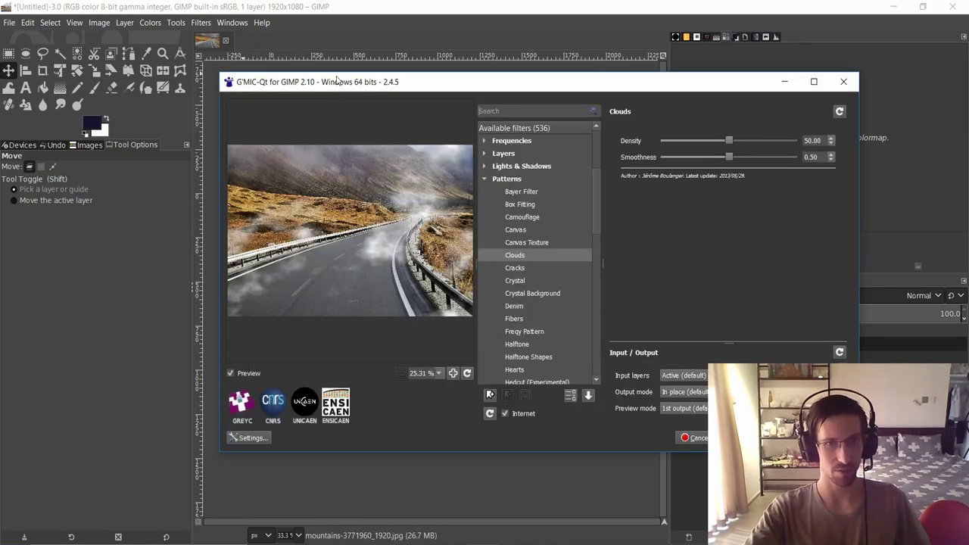
drag(337, 81, 198, 81)
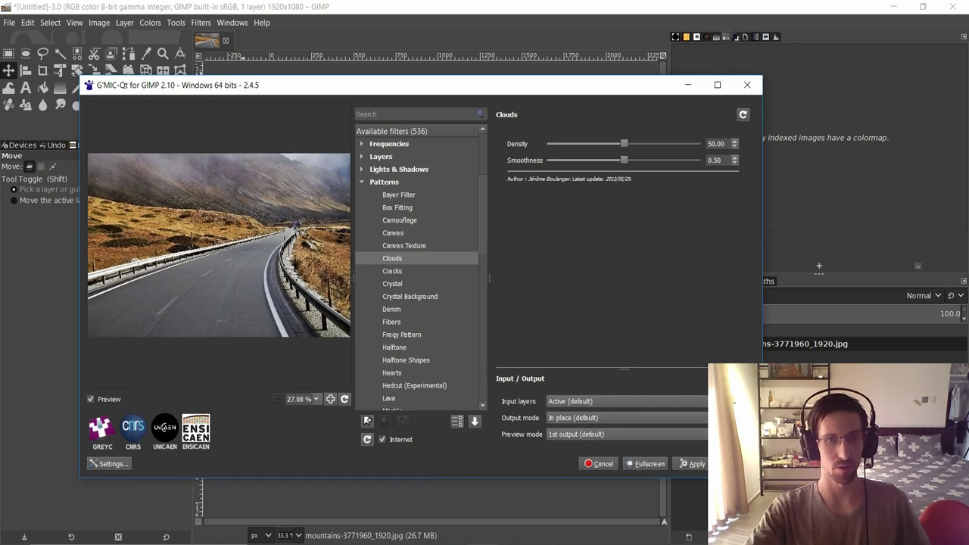
drag(762, 477, 785, 487)
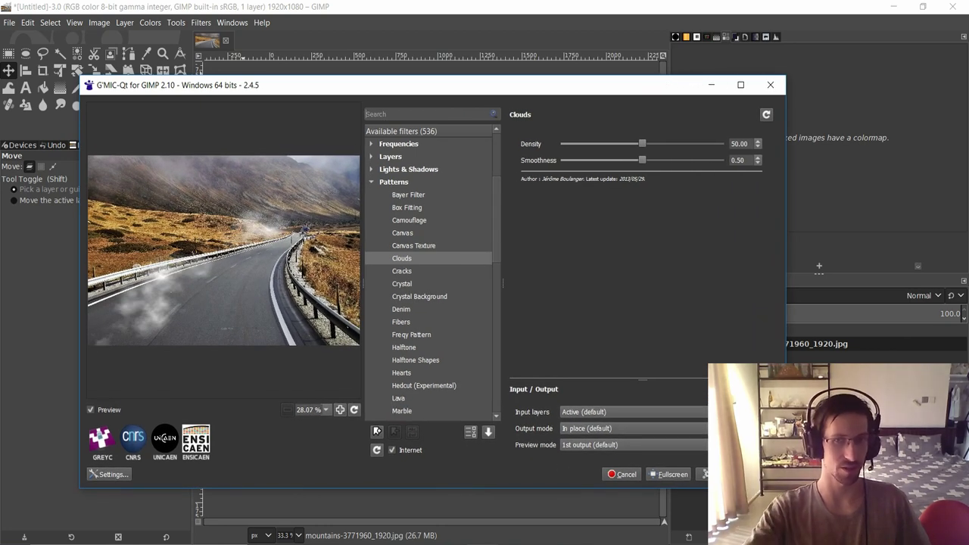
scroll(449, 317, up, 4)
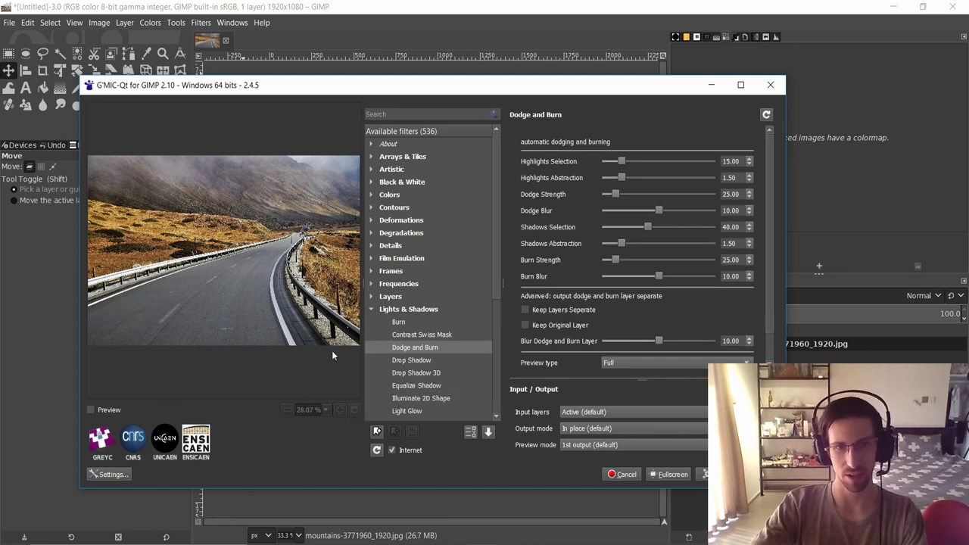
Step: Enable the Dodge and Burn preview and compare it with the original photo
click(91, 410)
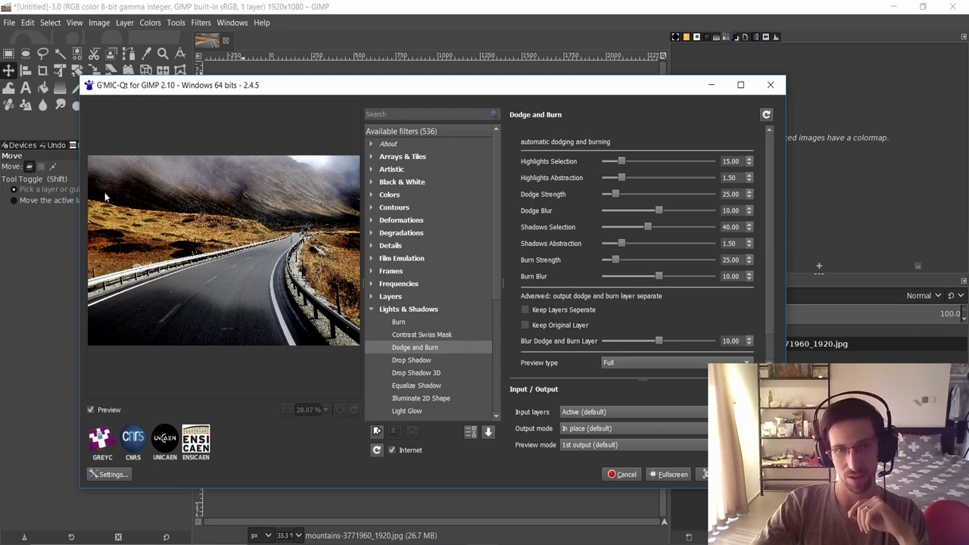
click(92, 411)
click(90, 411)
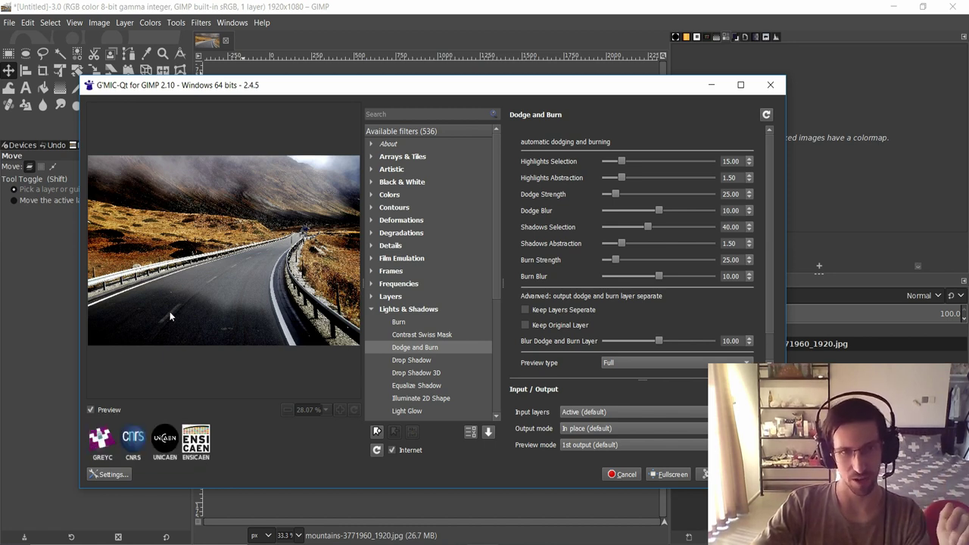
drag(170, 317, 170, 316)
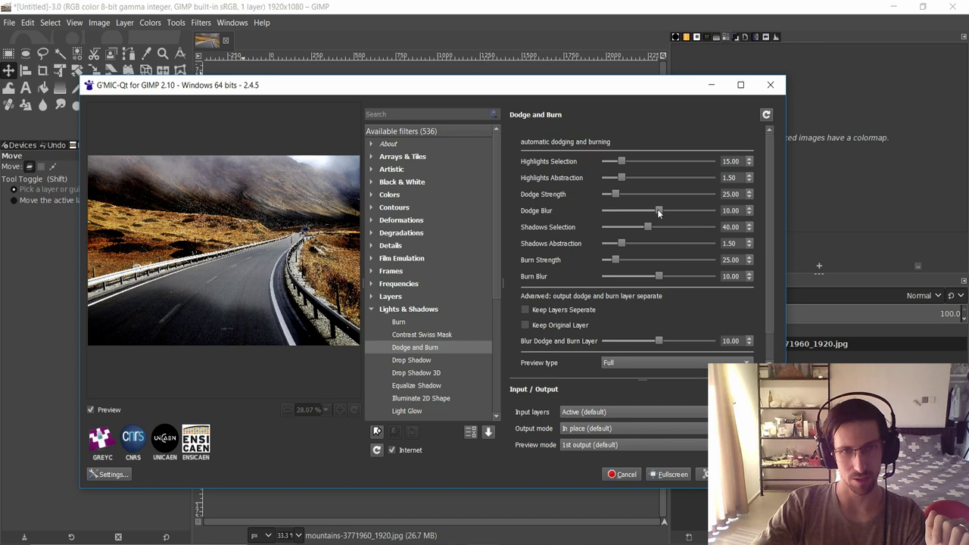
Step: Set Dodge Blur to 3.12 and Burn Strength to 190.46
drag(658, 210, 636, 212)
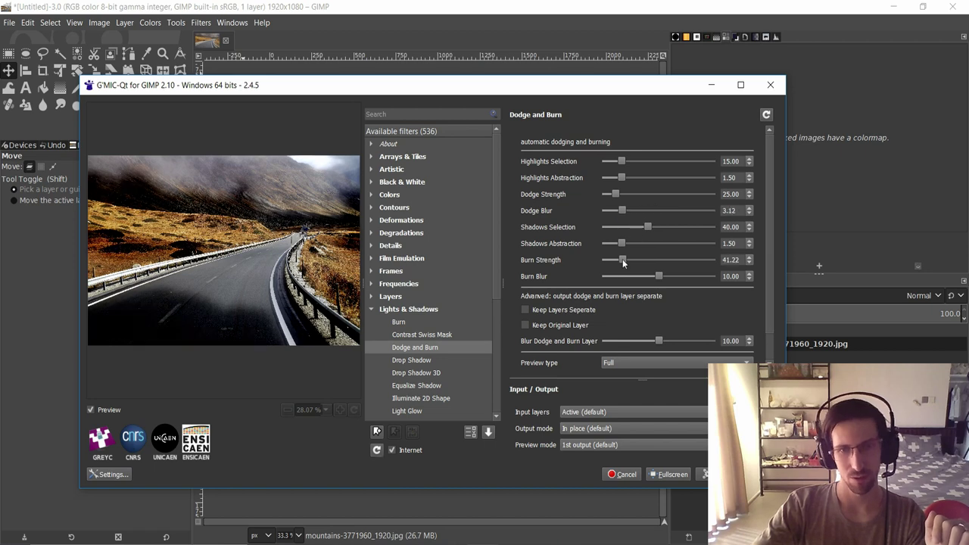
drag(620, 260, 684, 261)
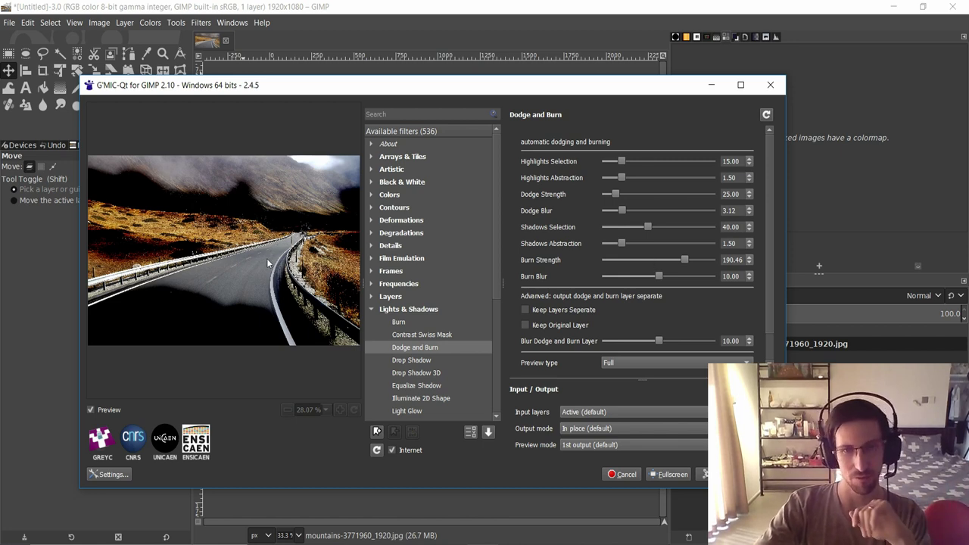
scroll(530, 348, down, 2)
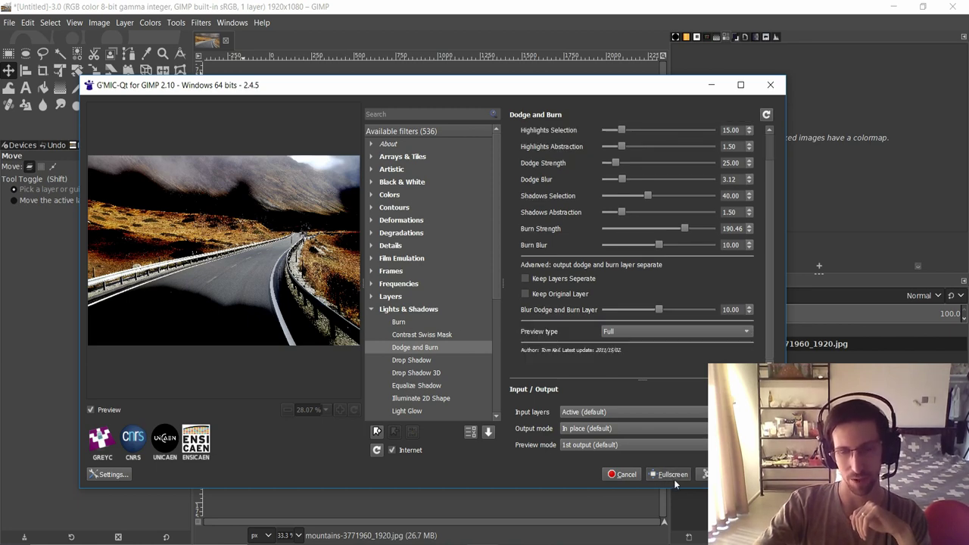
Step: Maximize the G'MIC window and expand the Degradations filter category
click(670, 474)
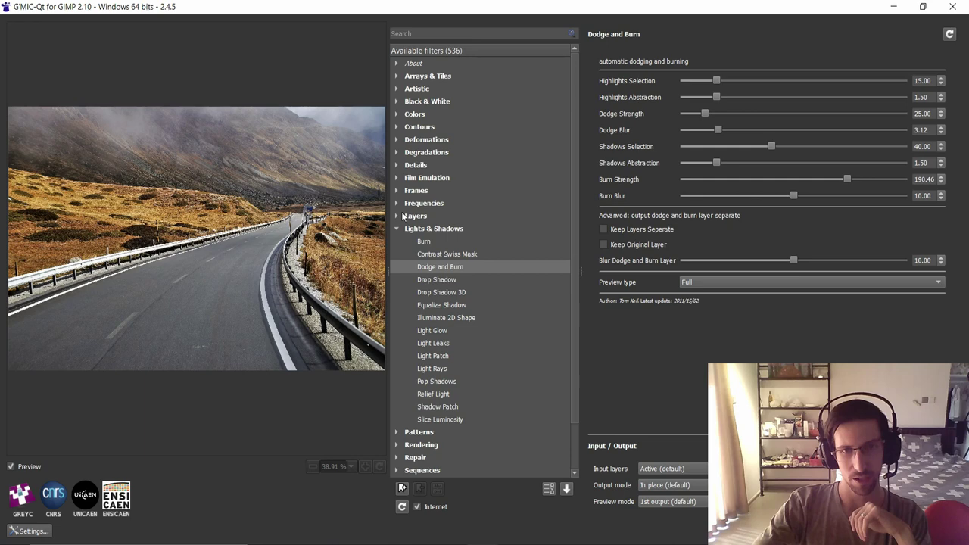
click(397, 152)
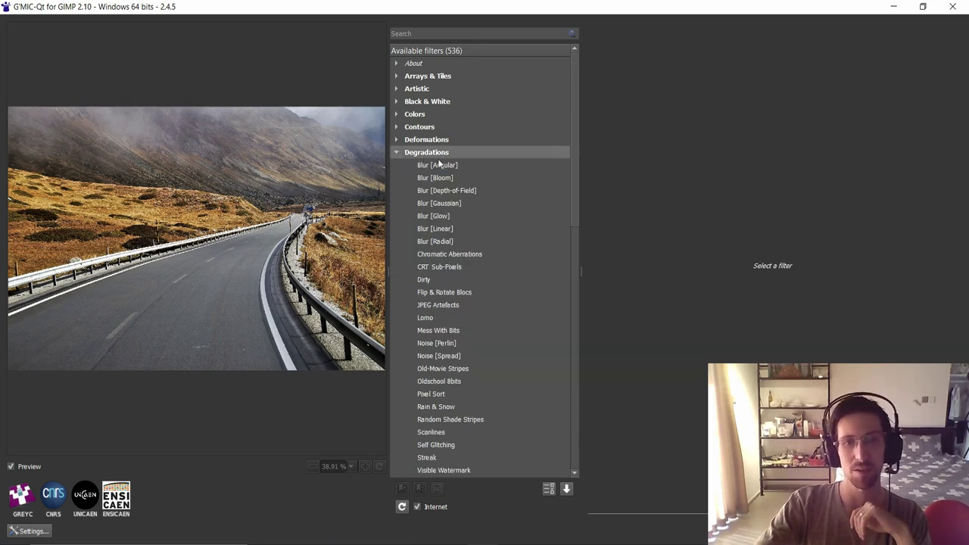
scroll(432, 172, down, 2)
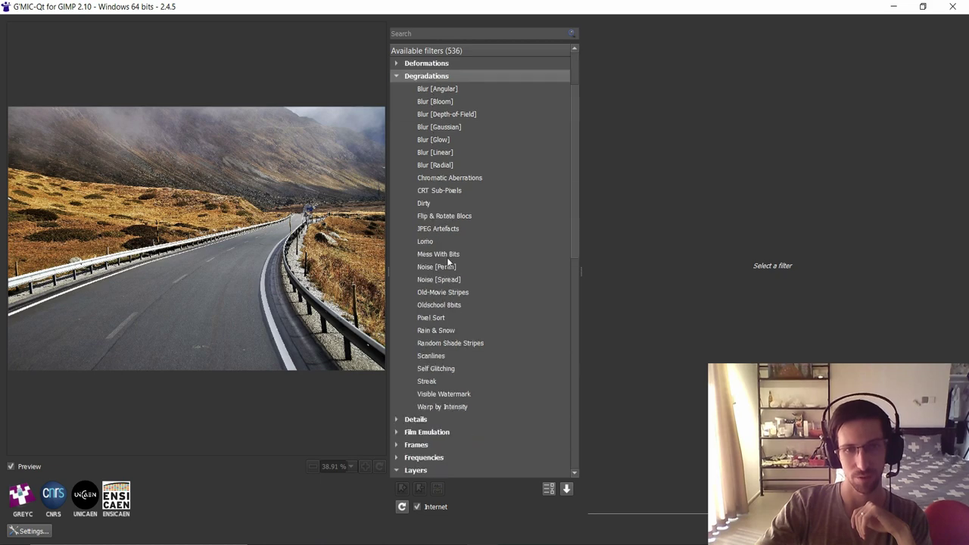
scroll(464, 169, up, 1)
scroll(466, 202, up, 1)
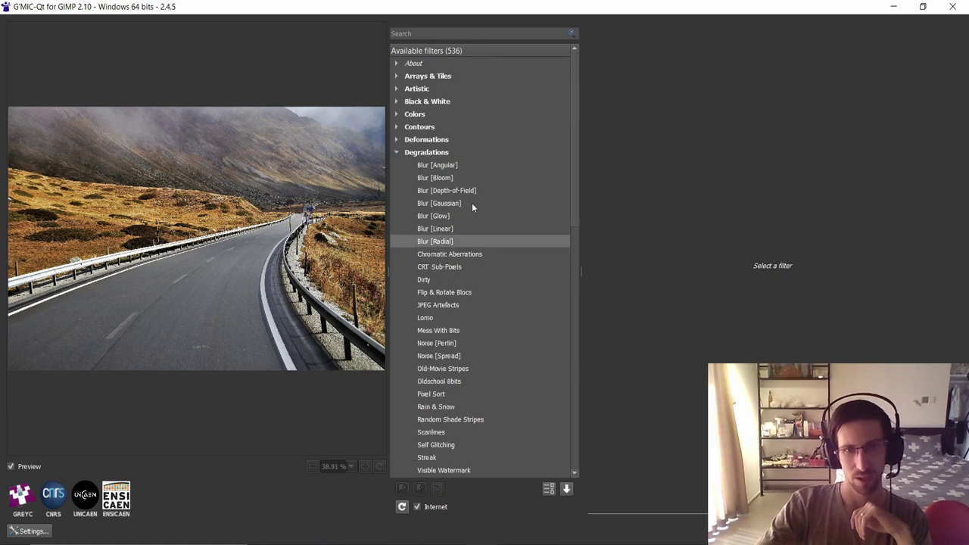
Step: Compare Linear and Angular blurs, then apply Blur [Radial] at Amplitude 1.78
click(460, 229)
click(463, 241)
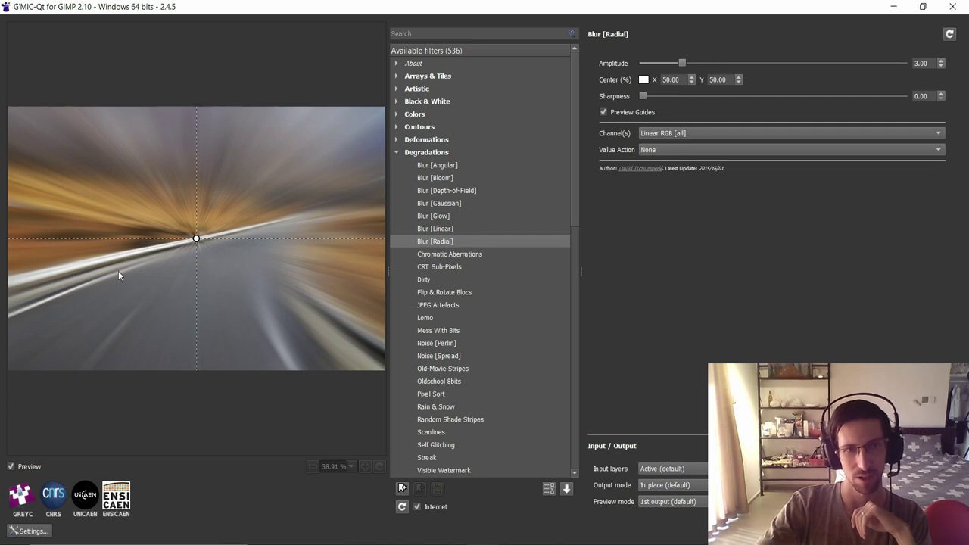
click(447, 165)
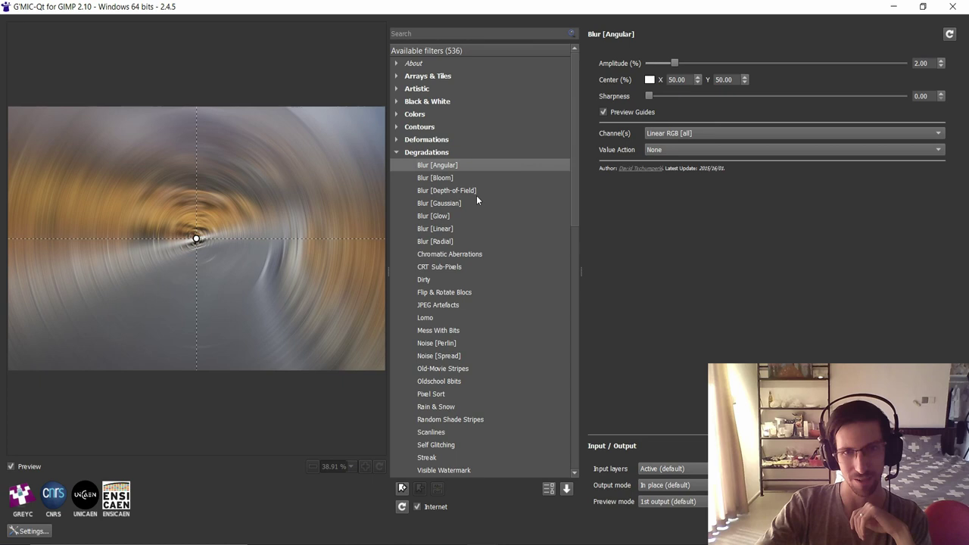
click(462, 240)
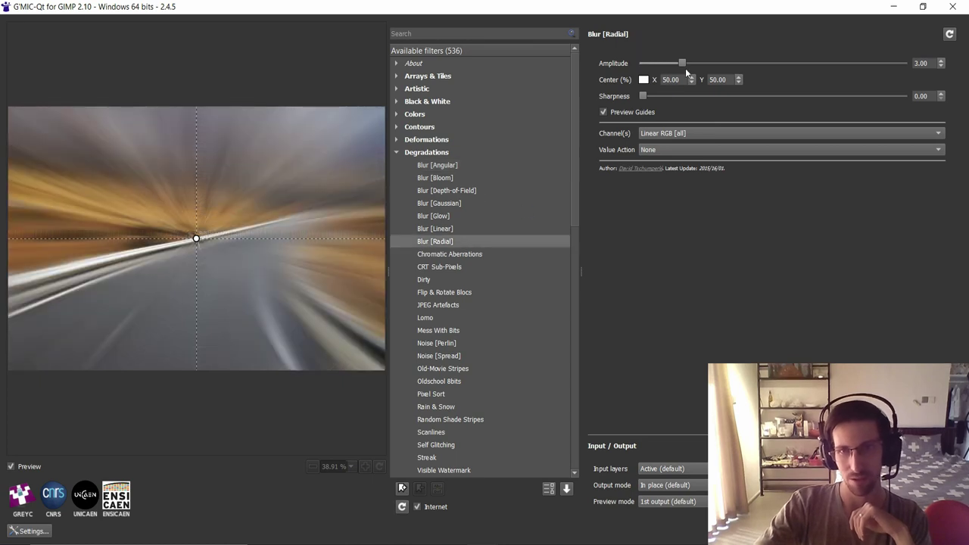
mouse_move(682, 63)
mouse_down()
mouse_move(745, 62)
mouse_move(667, 63)
mouse_up()
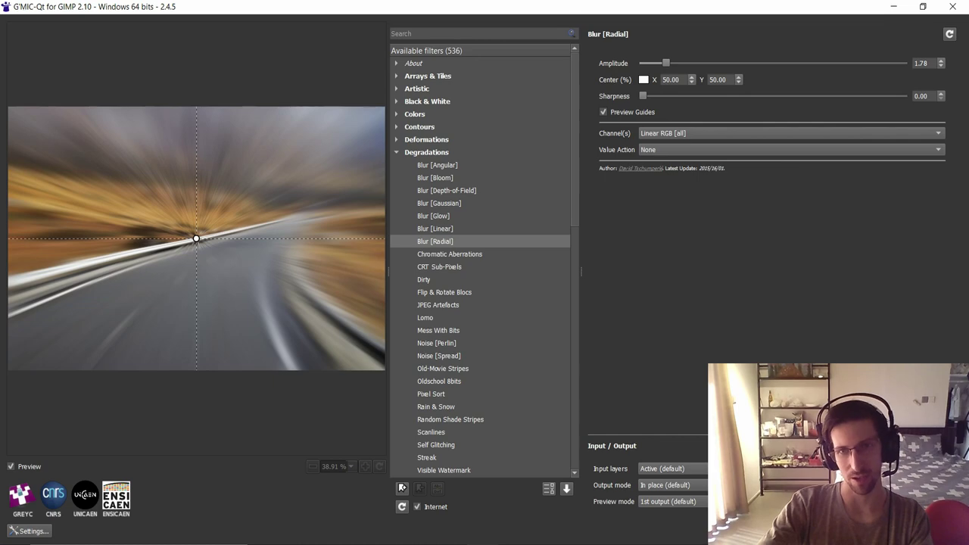
key(Return)
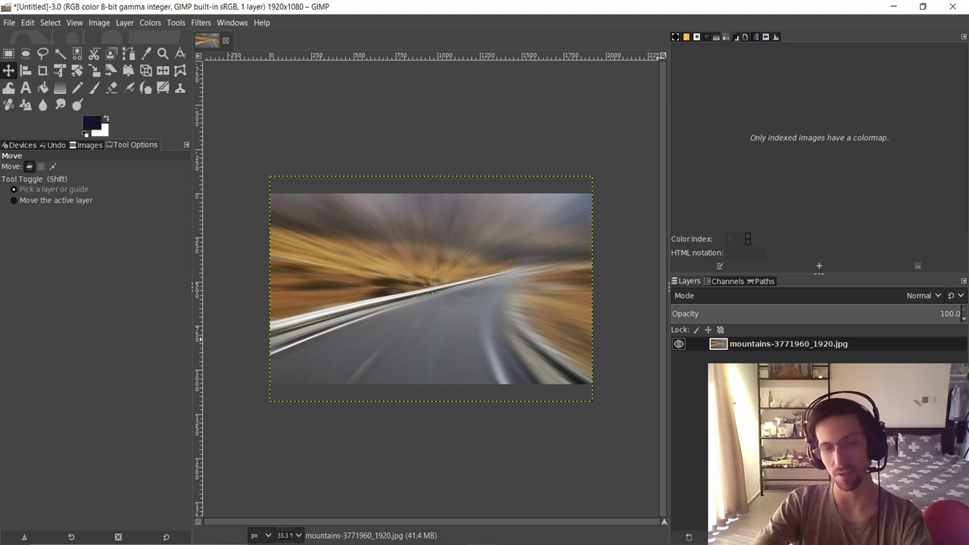
Step: Undo the radial blur and relaunch G'MIC-Qt from the Filters menu
key(ctrl+z)
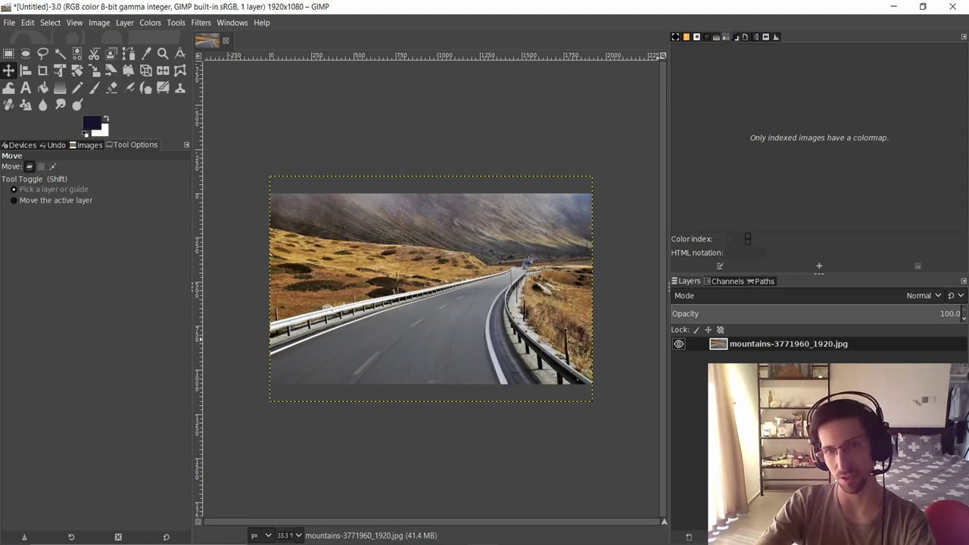
click(205, 23)
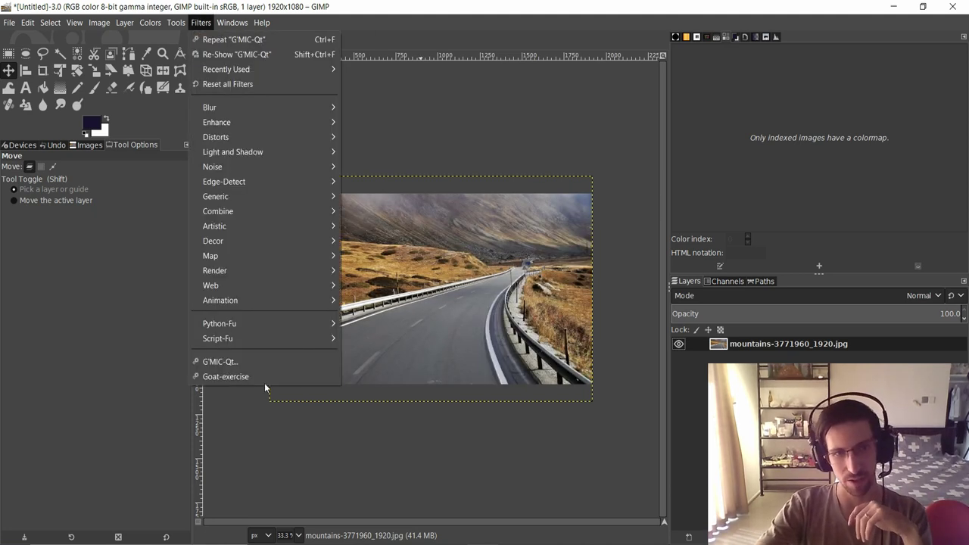
click(286, 366)
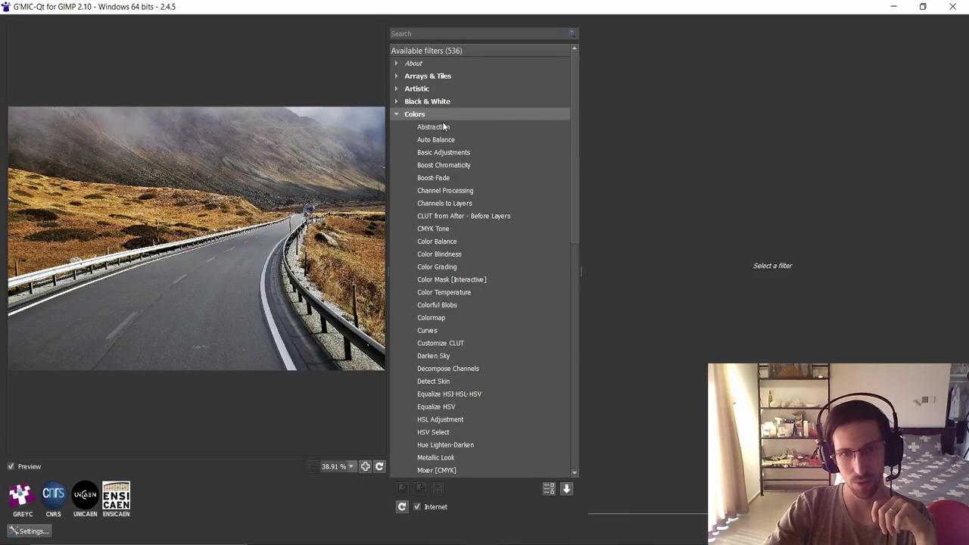
Step: Preview Colors > Vintage Style, then the Sepia filter, on the road photo
scroll(443, 126, down, 8)
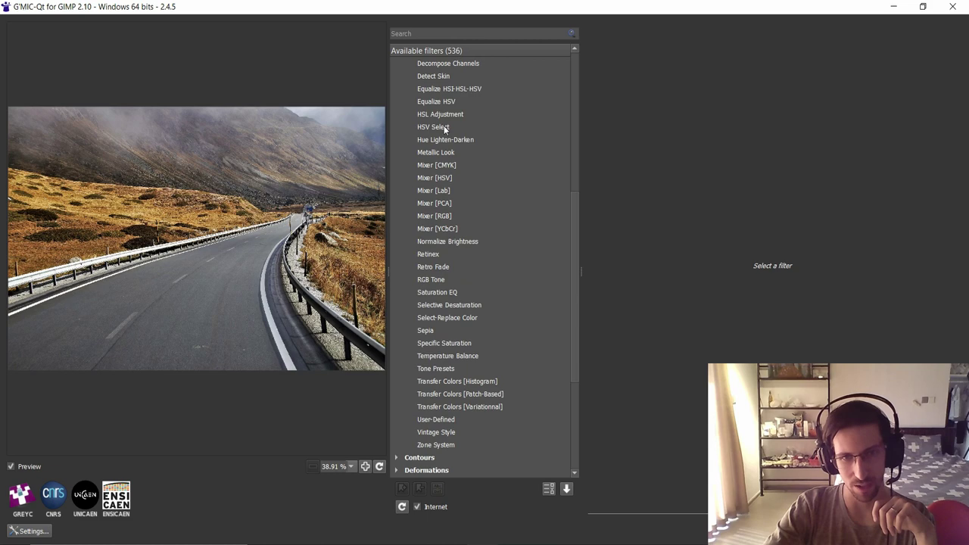
click(442, 433)
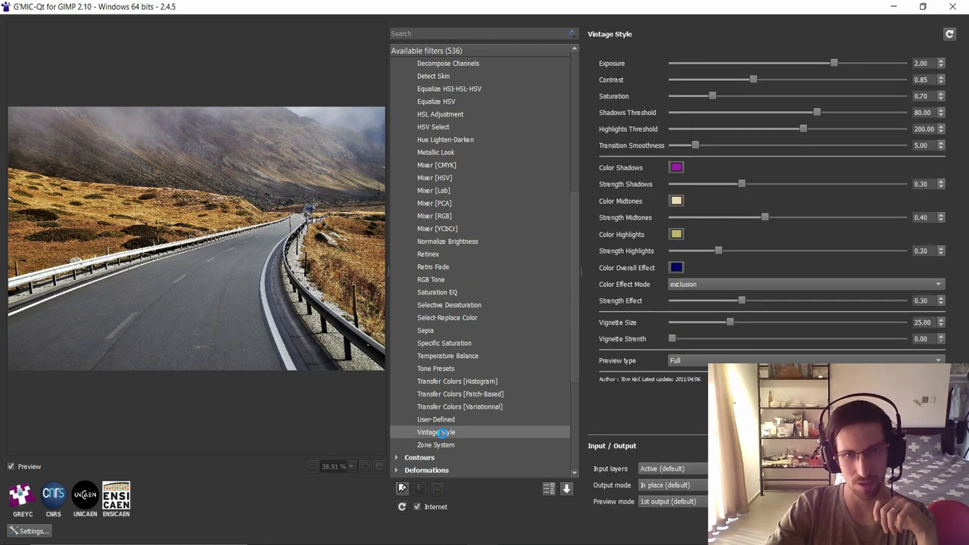
click(449, 330)
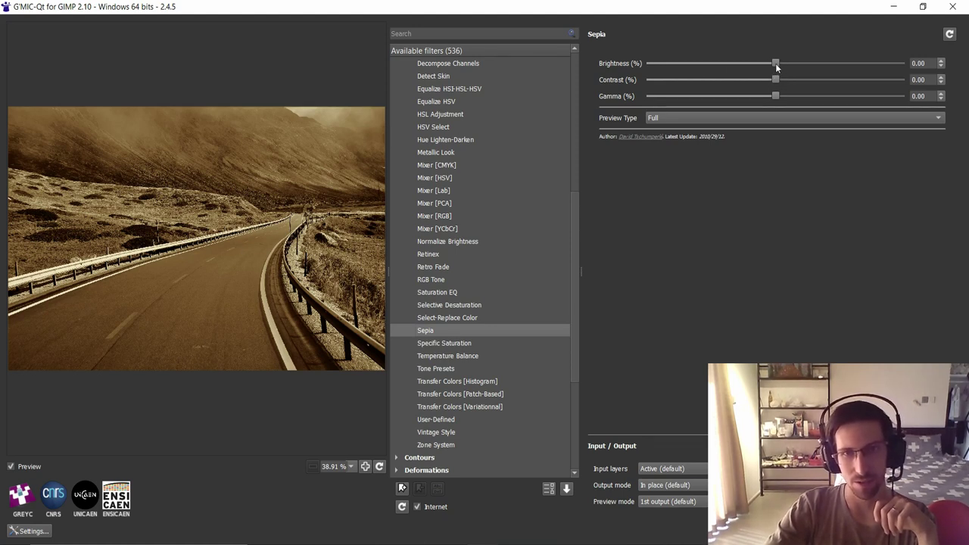
Step: Set Sepia brightness -1.20, contrast 13.20, gamma 7.20, and restore the window to smaller size
mouse_move(775, 63)
mouse_down()
mouse_move(746, 62)
mouse_move(789, 79)
mouse_move(762, 63)
mouse_move(804, 63)
mouse_move(773, 63)
mouse_up()
drag(778, 96, 784, 96)
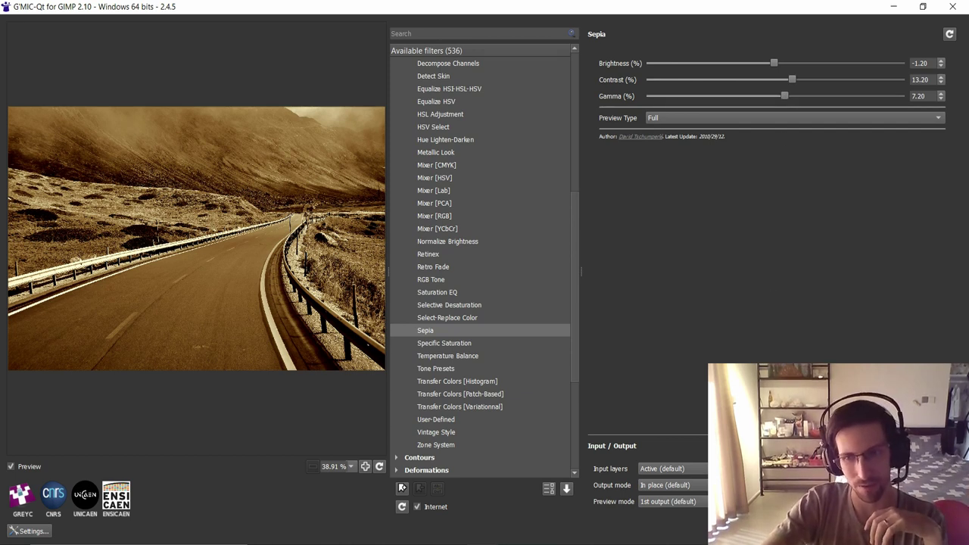
click(401, 488)
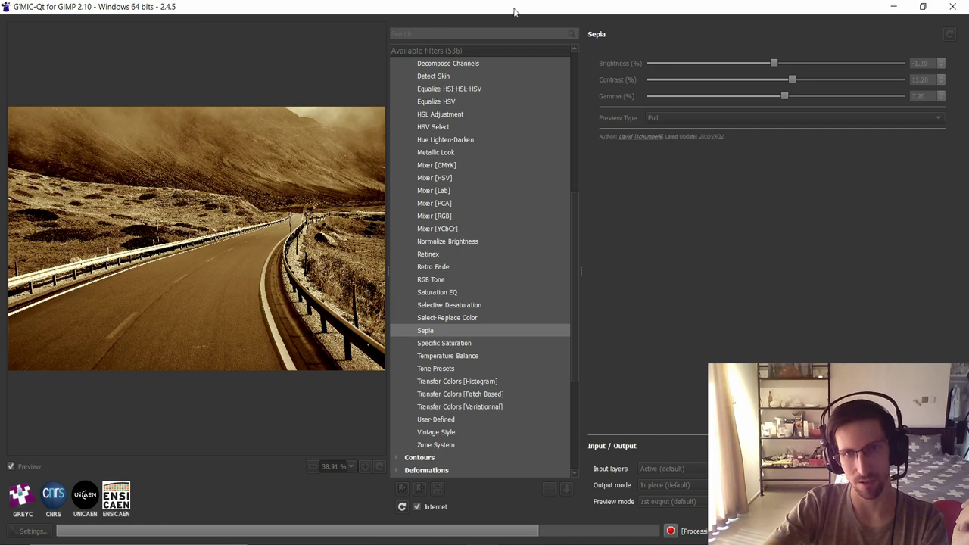
drag(530, 16, 481, 80)
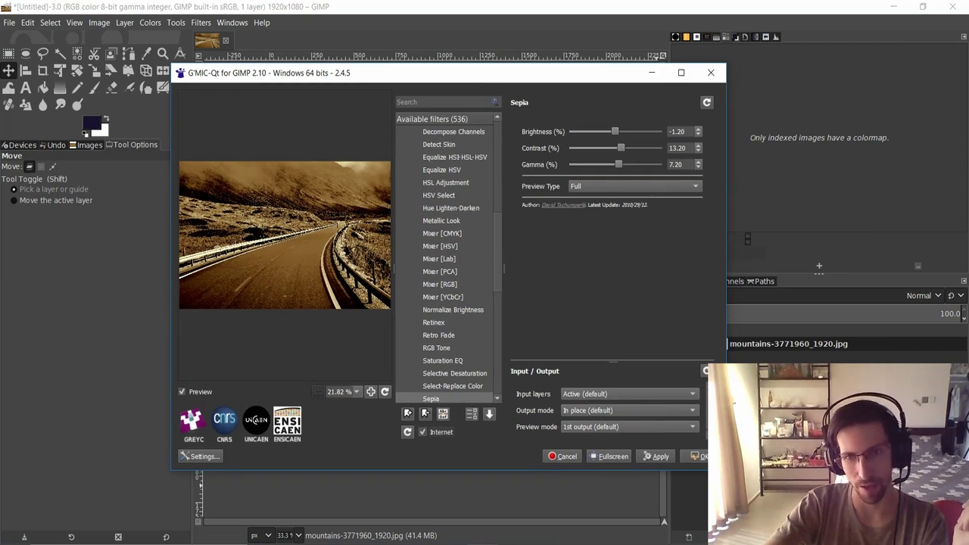
Step: Confirm the Sepia filter with OK in the G'MIC-Qt dialog
click(702, 456)
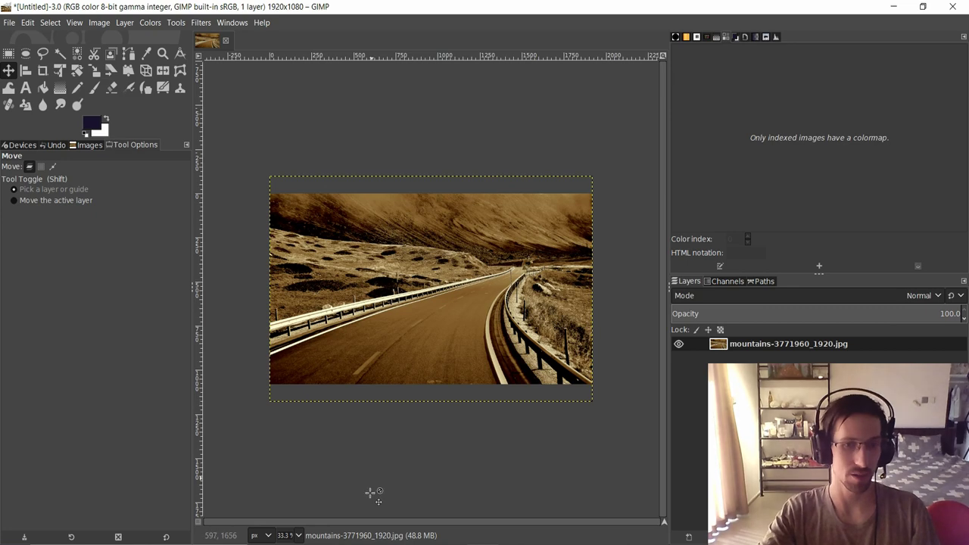
Step: Return to the browser tab showing gmic.eu/download.shtml
click(372, 544)
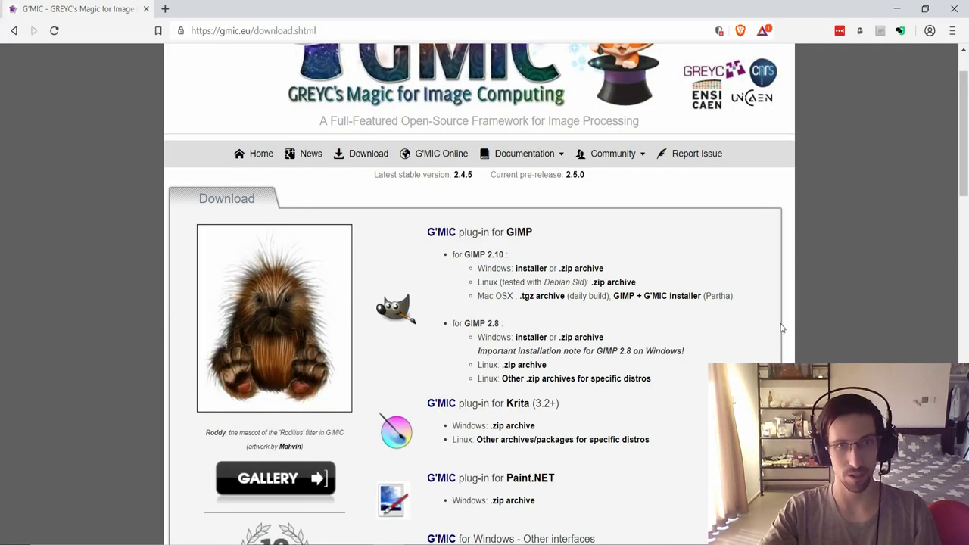